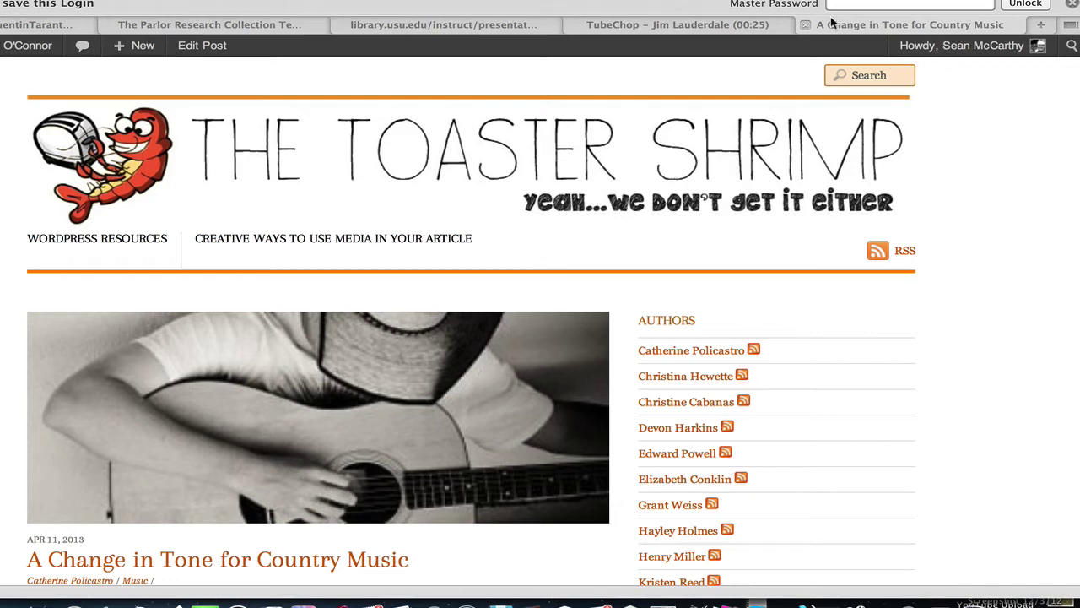
# Scroll through 'A Change in Tone for Country Music' to review the embedded Jim Lauderdale video.
pyautogui.scroll(-3, 952, 139)
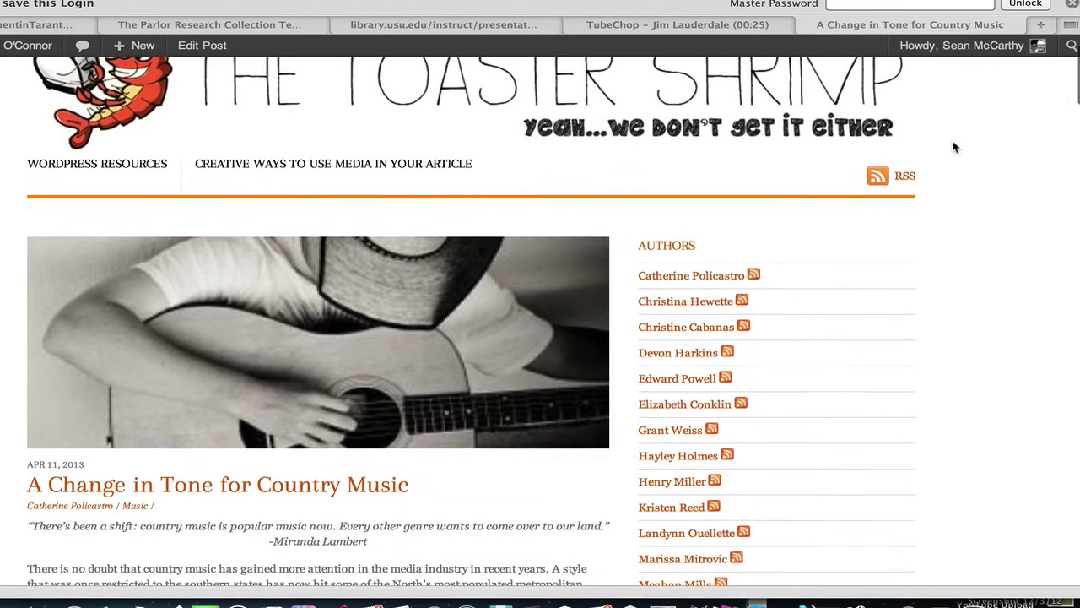
pyautogui.scroll(-5, 954, 148)
pyautogui.scroll(4, 954, 148)
pyautogui.scroll(-15, 953, 148)
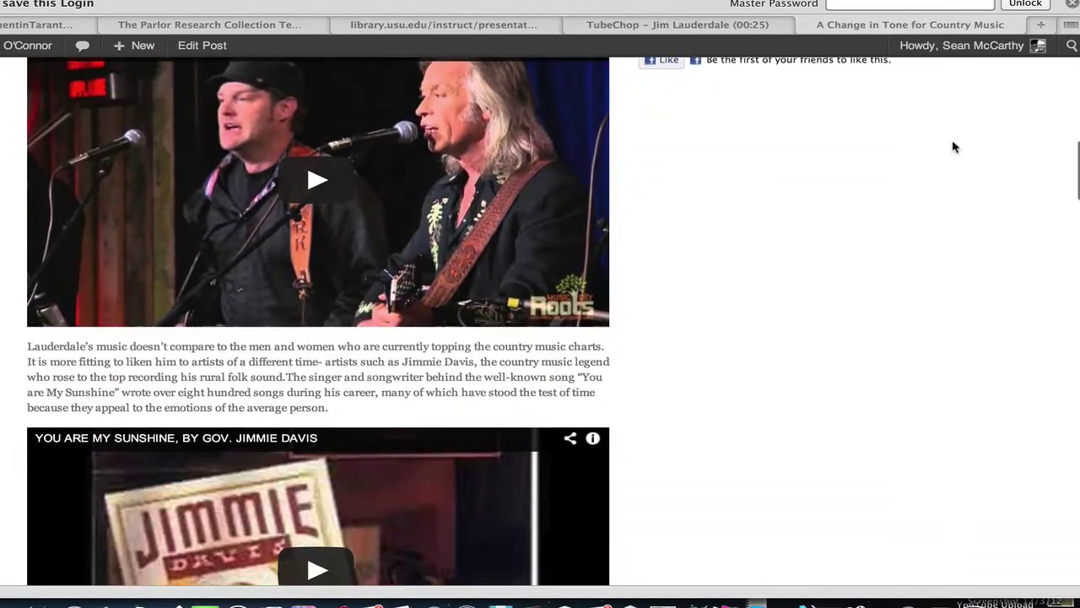
pyautogui.scroll(15, 953, 148)
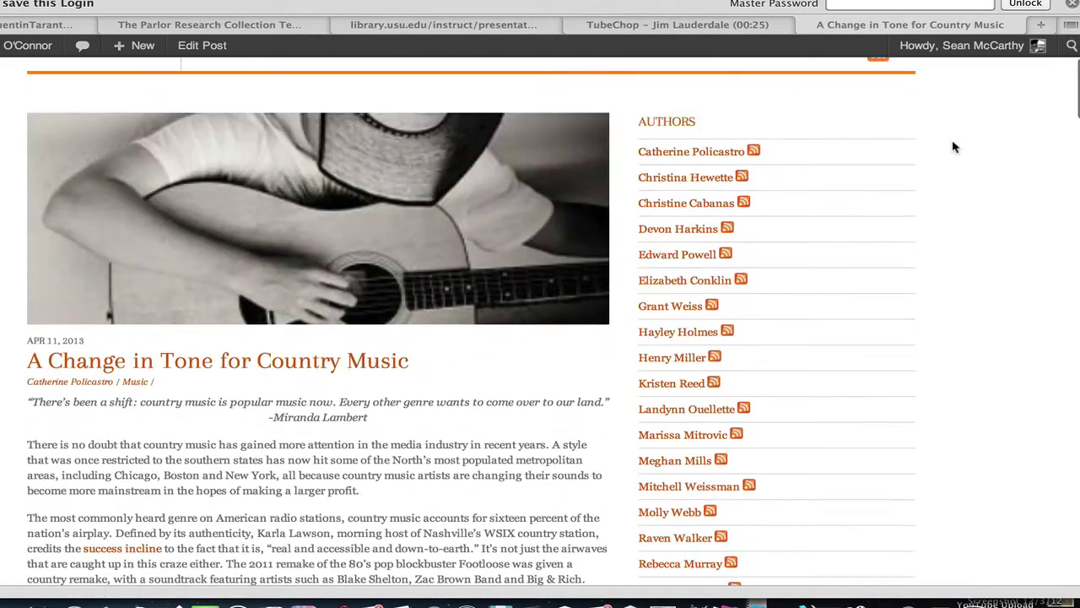
pyautogui.scroll(3, 954, 148)
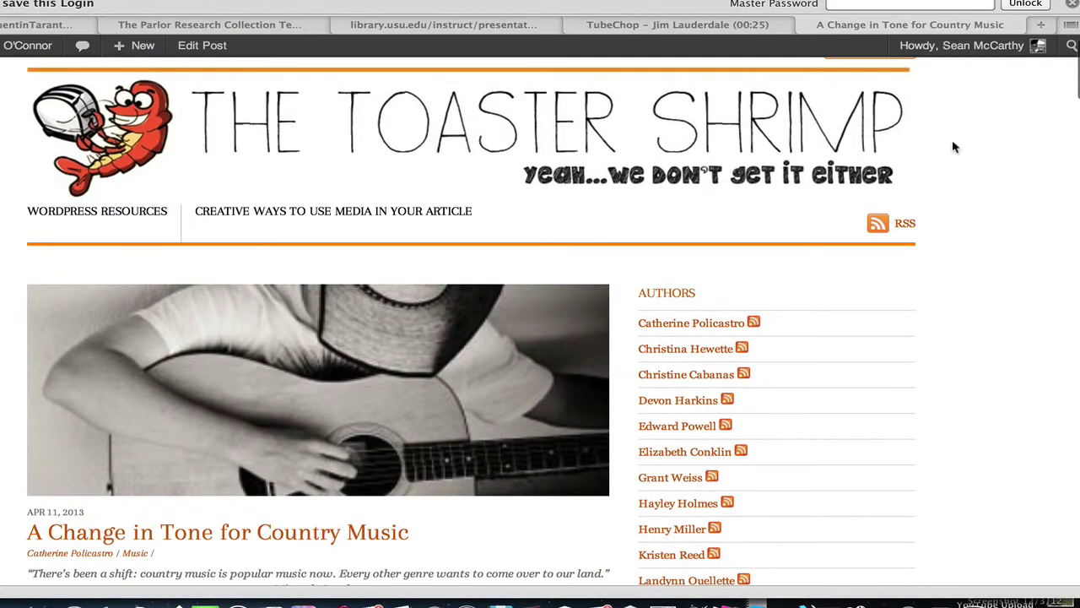
pyautogui.scroll(-5, 954, 147)
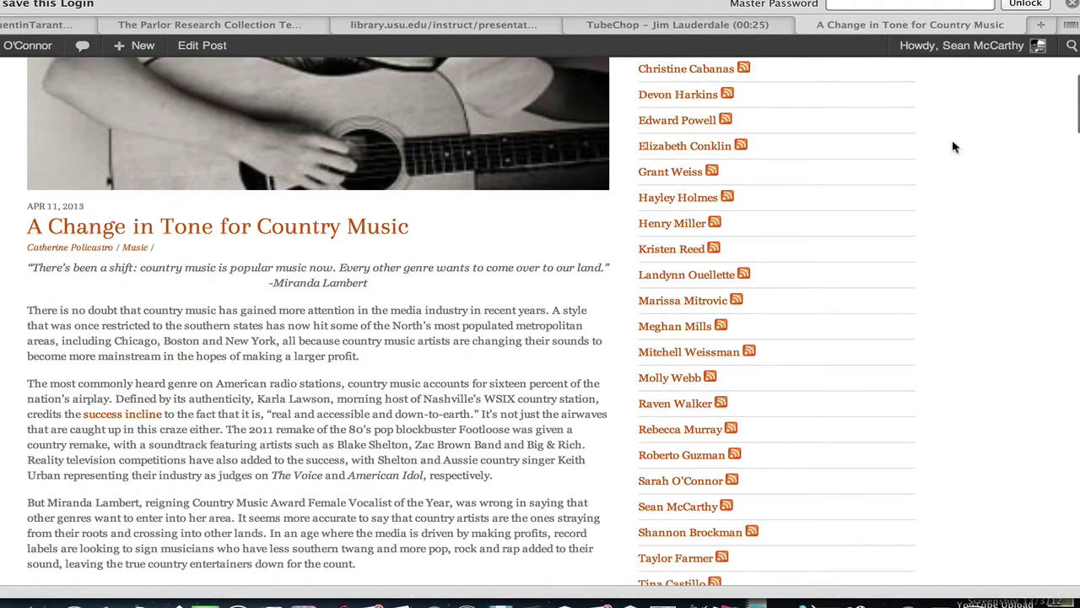
pyautogui.scroll(-1, 954, 147)
pyautogui.scroll(6, 954, 148)
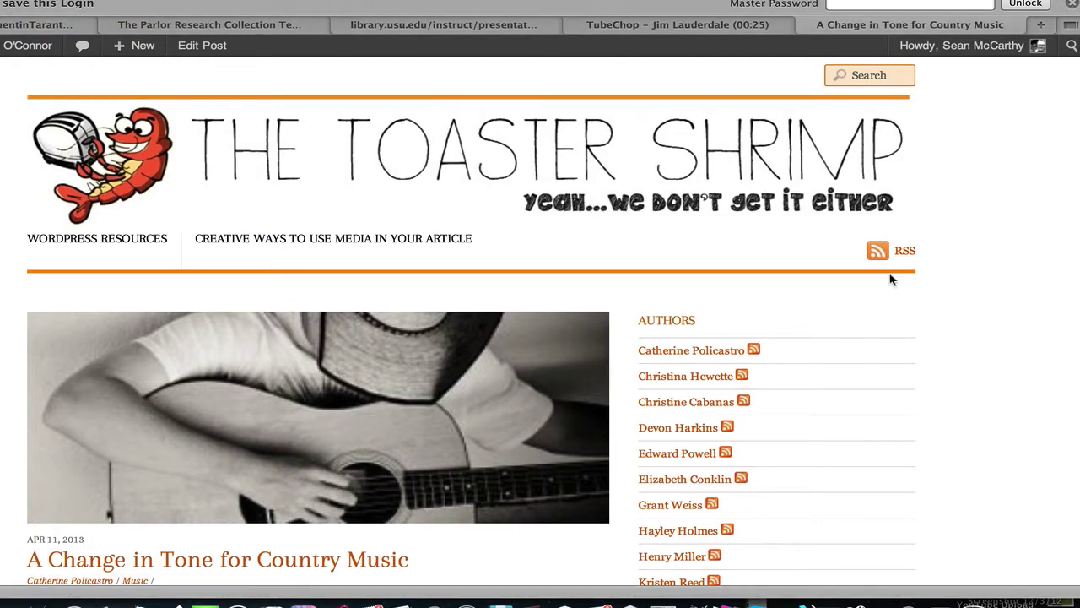
pyautogui.scroll(-2, 893, 279)
pyautogui.scroll(2, 892, 279)
pyautogui.scroll(-5, 639, 258)
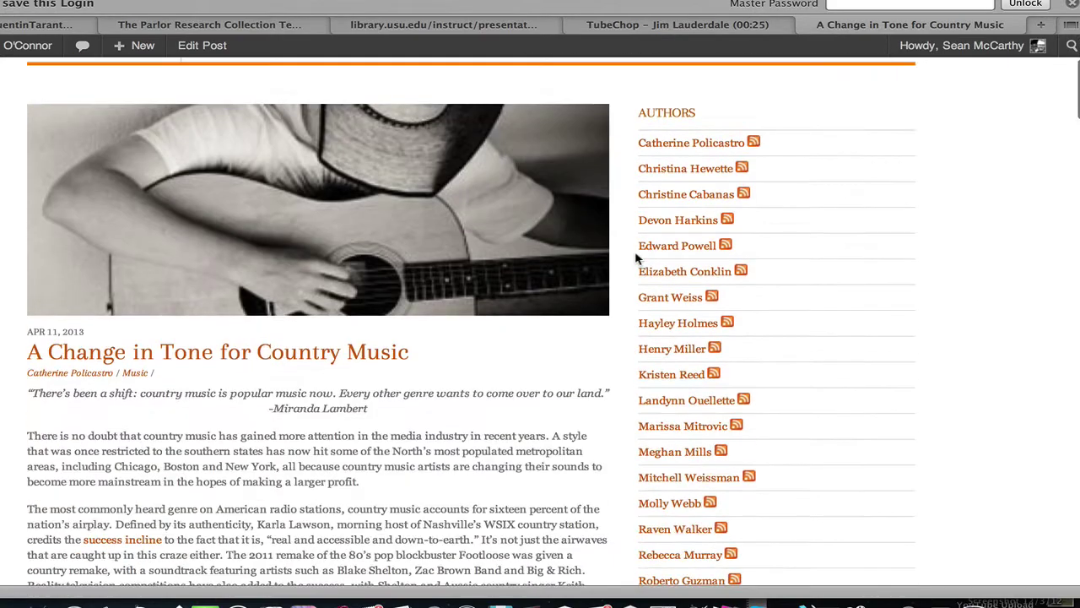
pyautogui.scroll(5, 637, 258)
pyautogui.scroll(-9, 638, 258)
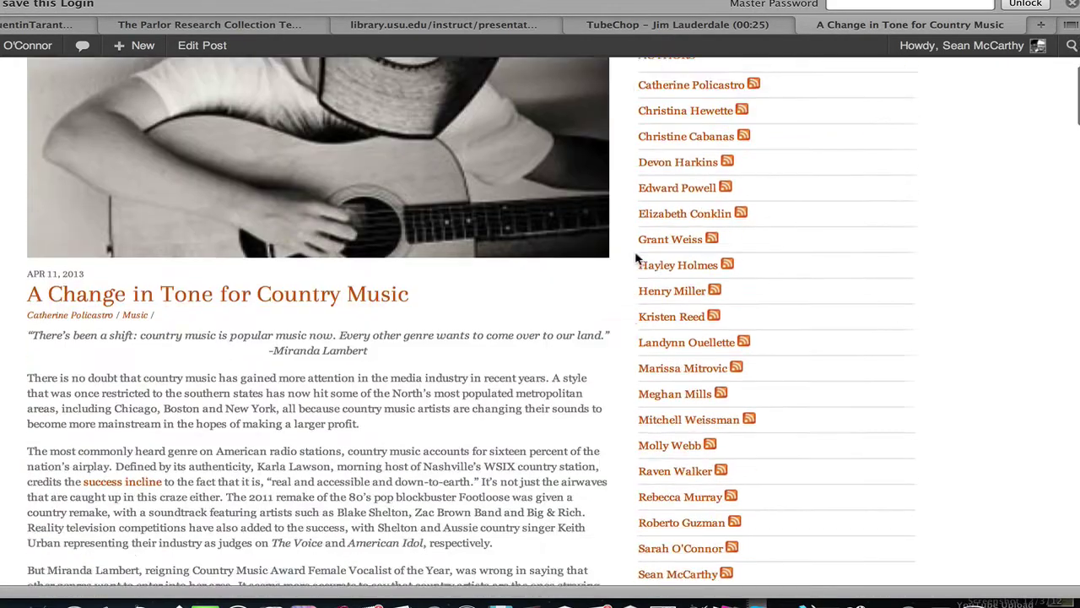
pyautogui.scroll(-5, 638, 259)
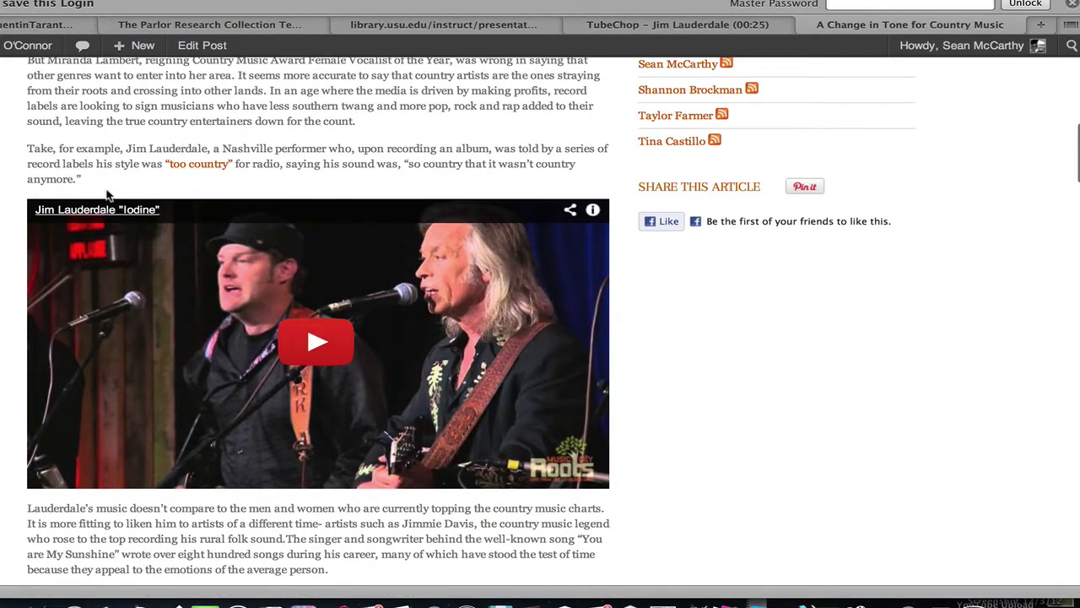
# Highlight the paragraph end above the video, then go to the TubeChop clip page.
pyautogui.moveTo(111, 184); pyautogui.dragTo(24, 180)
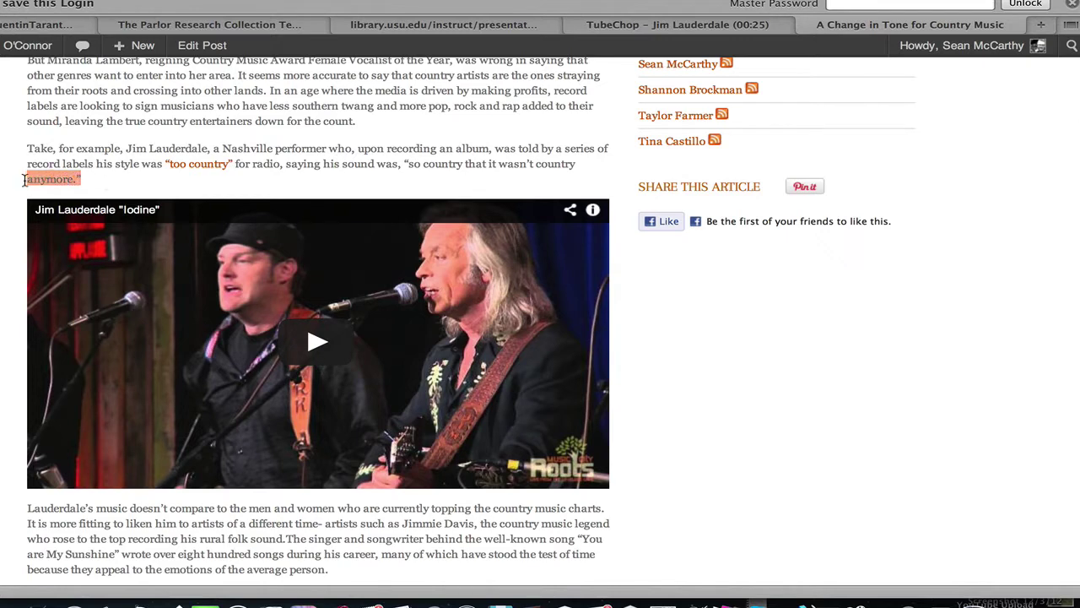
pyautogui.click(111, 189)
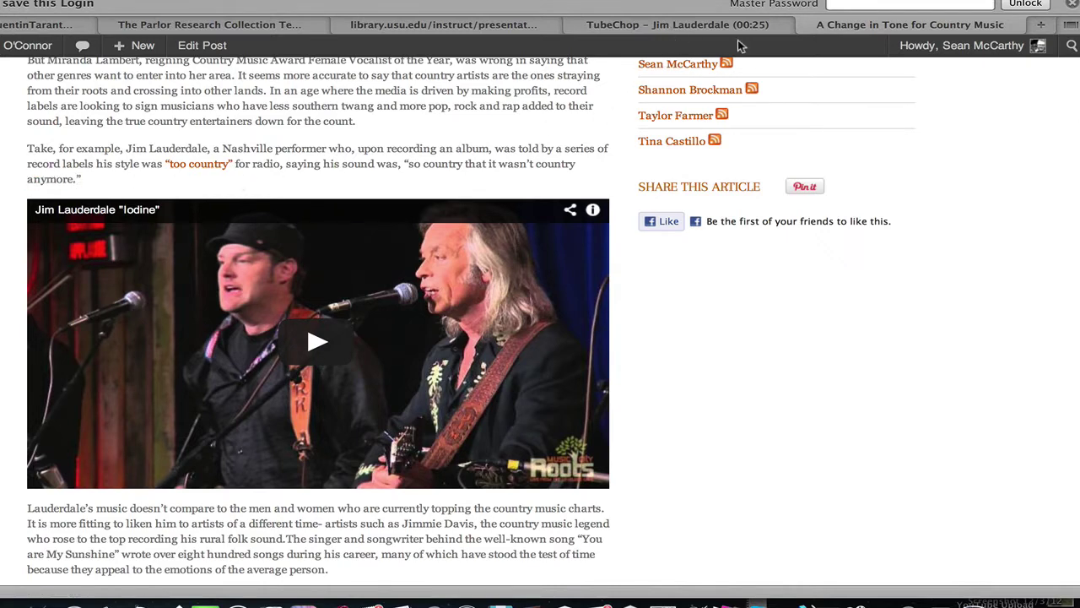
pyautogui.click(698, 27)
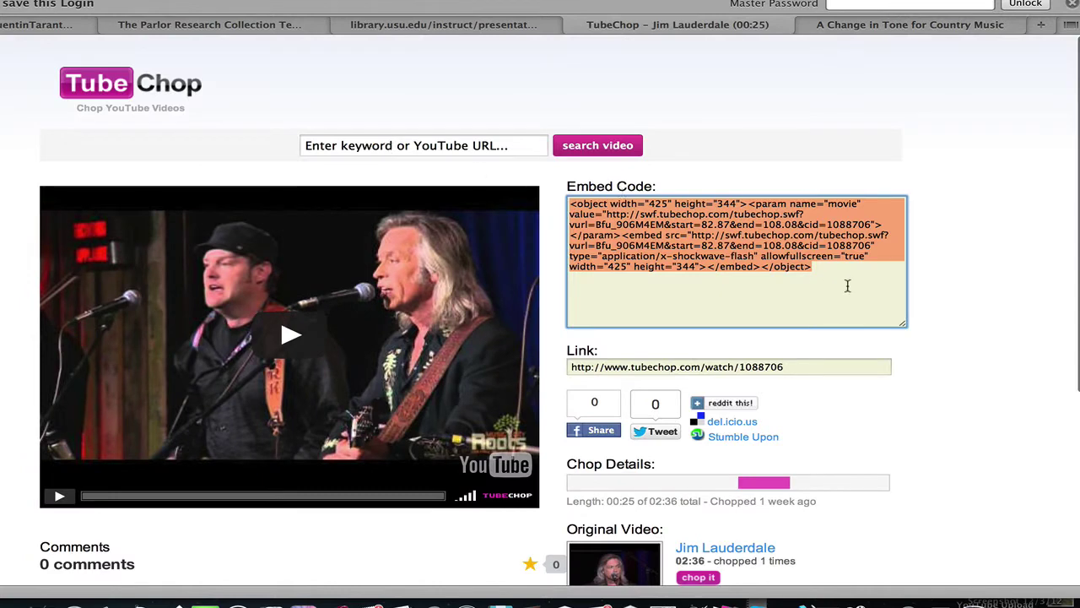
# Shrink the TubeChop Embed Code box to a single line and select all its code.
pyautogui.moveTo(904, 325); pyautogui.dragTo(882, 204)
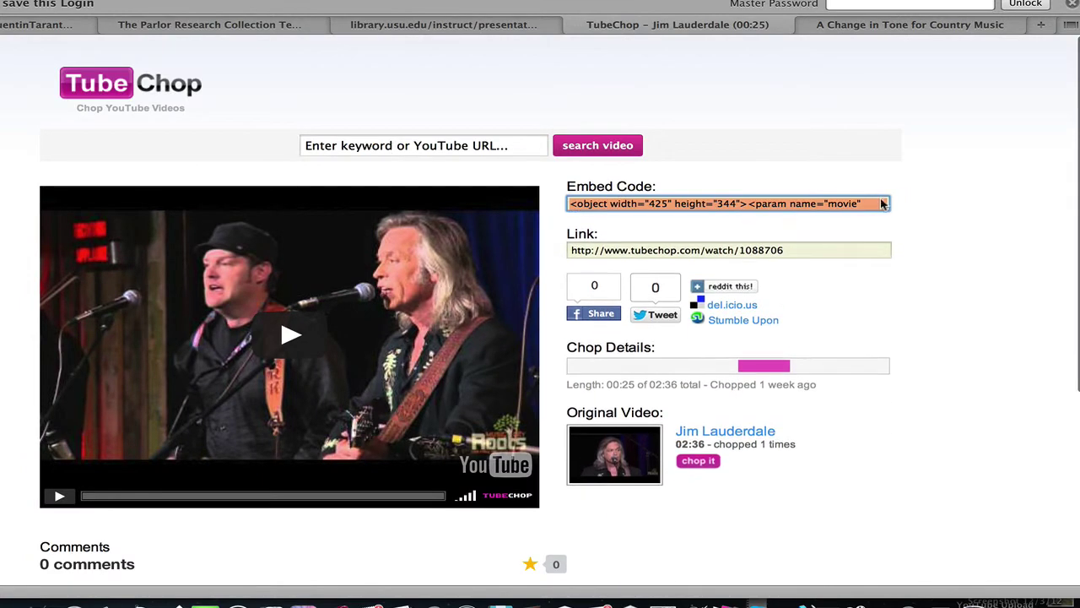
pyautogui.scroll(-5, 261, 295)
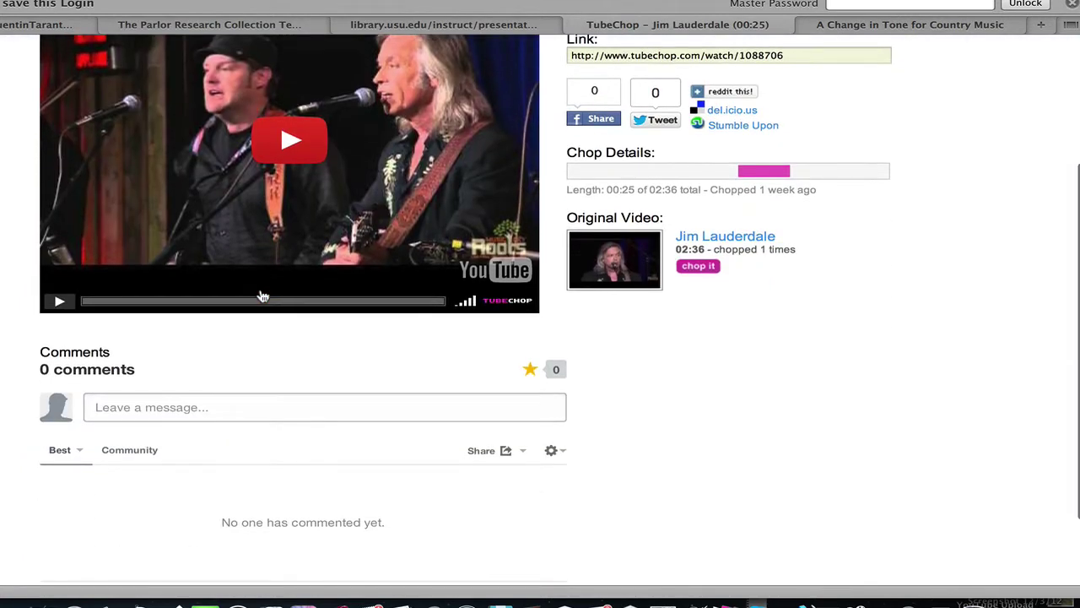
pyautogui.scroll(5, 262, 296)
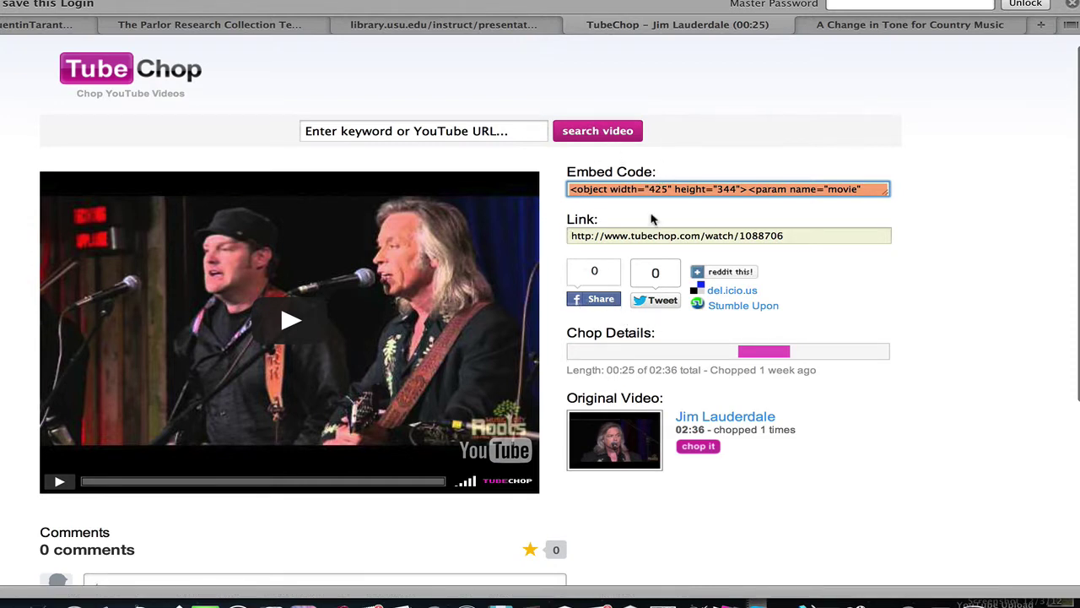
pyautogui.click(723, 151)
pyautogui.click(714, 188)
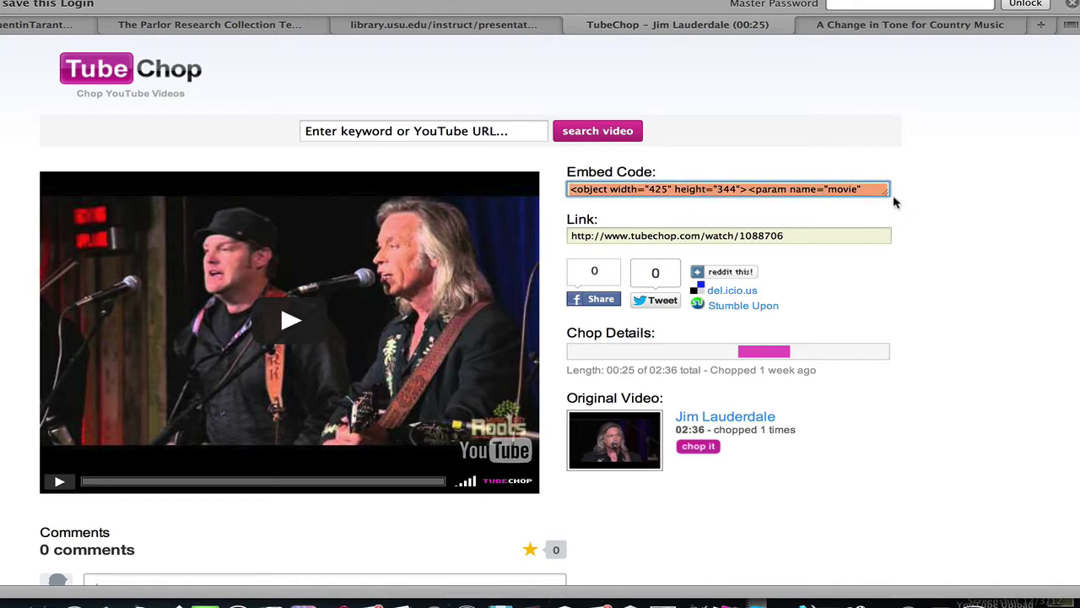
# Enlarge the Embed Code box to reveal the full code (start=82.87, end=108.08, 425×344) and inspect it.
pyautogui.moveTo(888, 196); pyautogui.dragTo(942, 339)
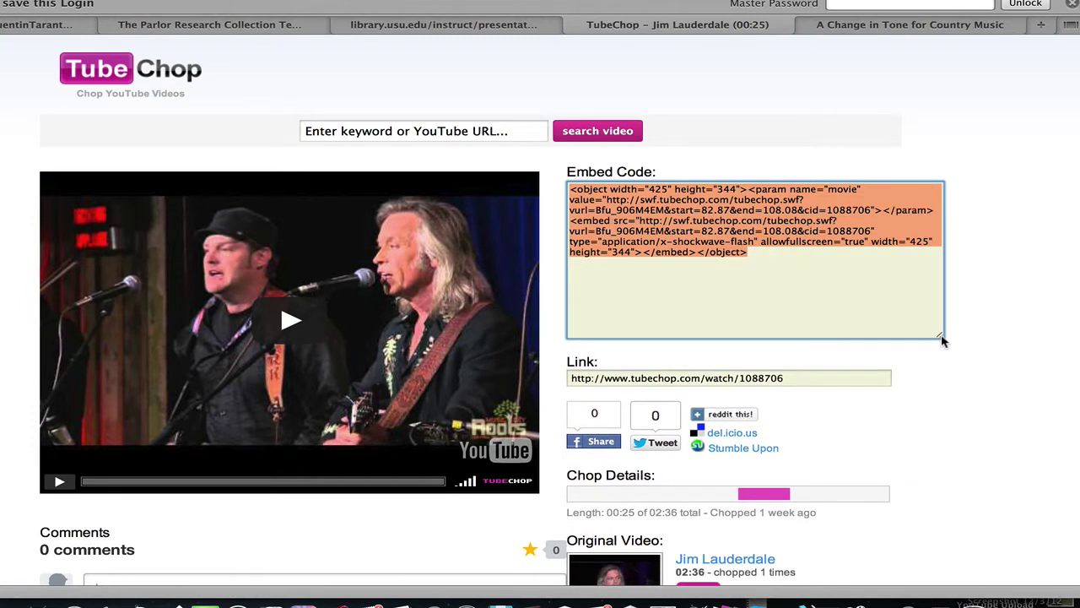
pyautogui.click(799, 299)
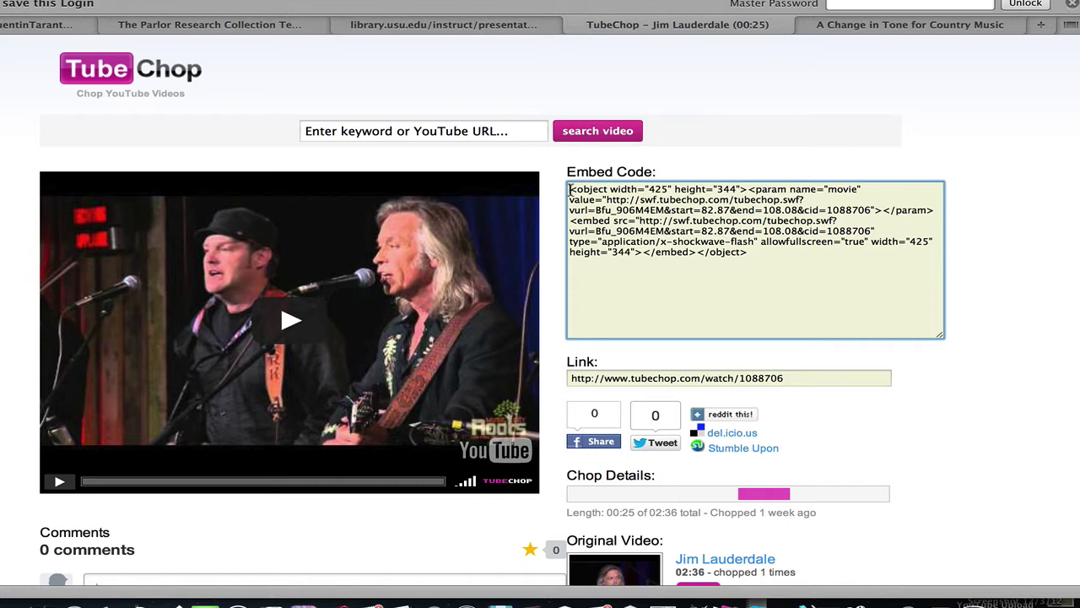
pyautogui.moveTo(570, 189); pyautogui.dragTo(673, 220)
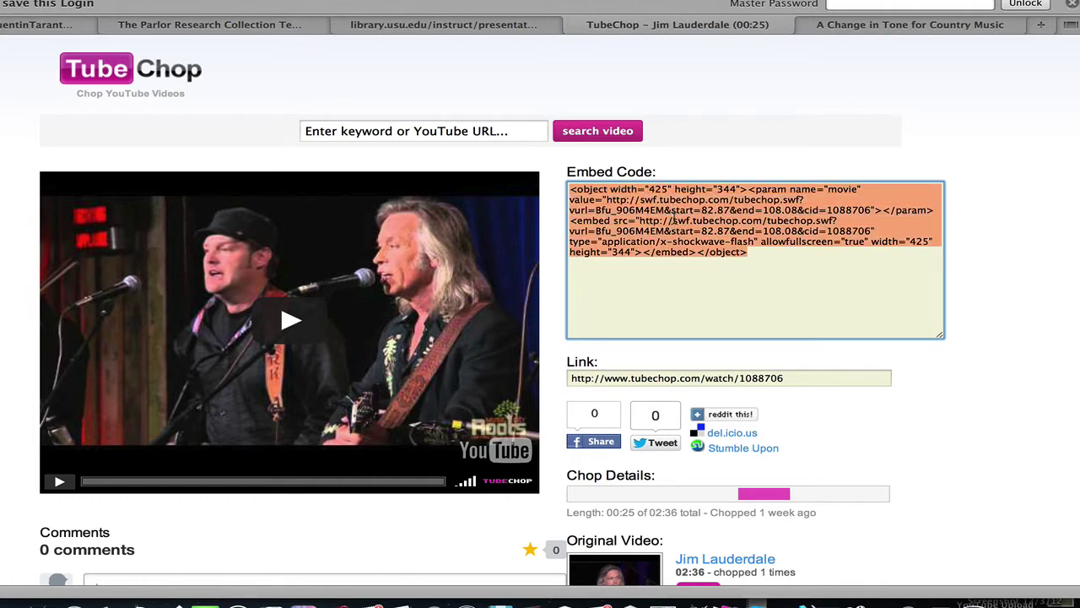
pyautogui.moveTo(759, 268); pyautogui.dragTo(701, 255)
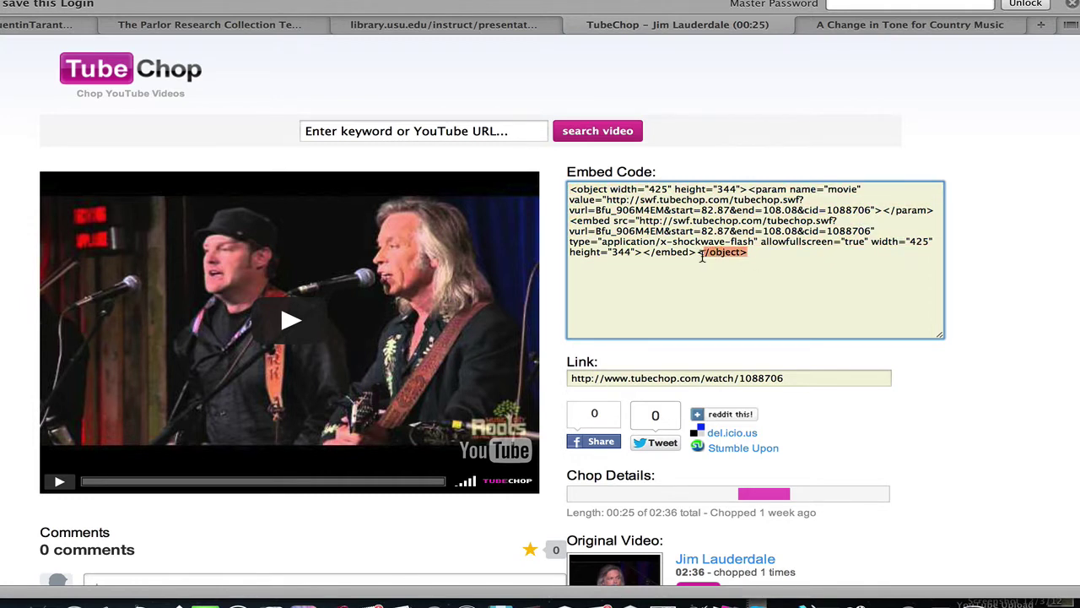
pyautogui.click(726, 256)
pyautogui.tripleClick(758, 257)
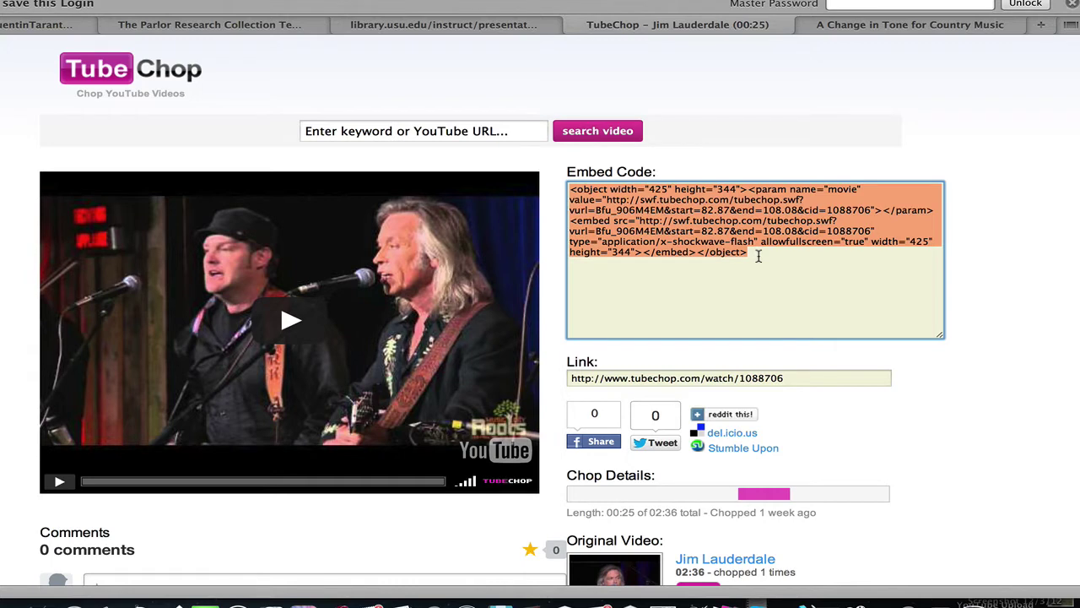
pyautogui.click(758, 257)
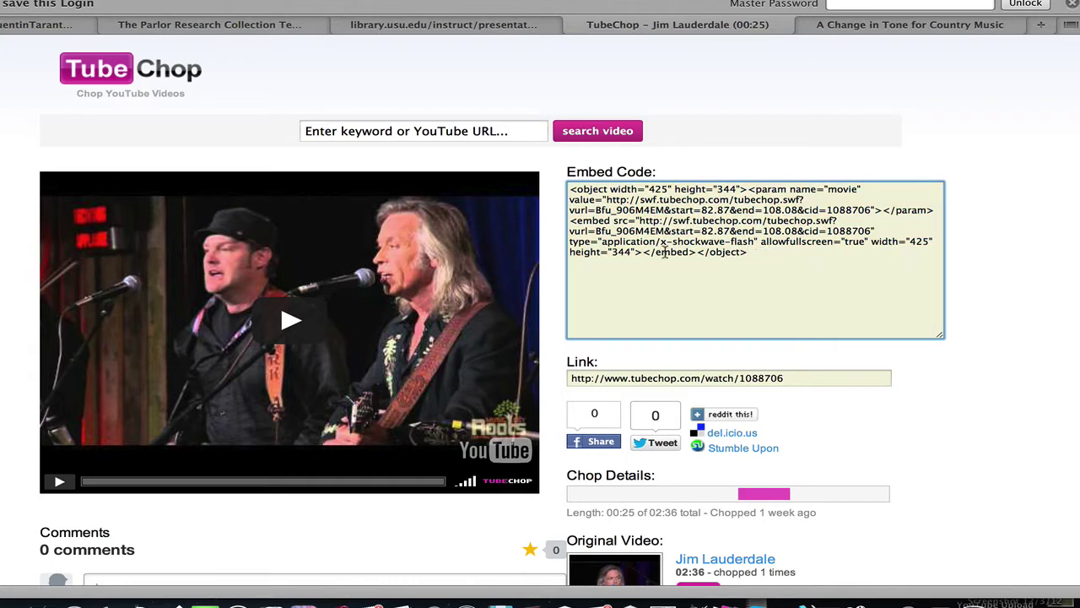
pyautogui.tripleClick(673, 219)
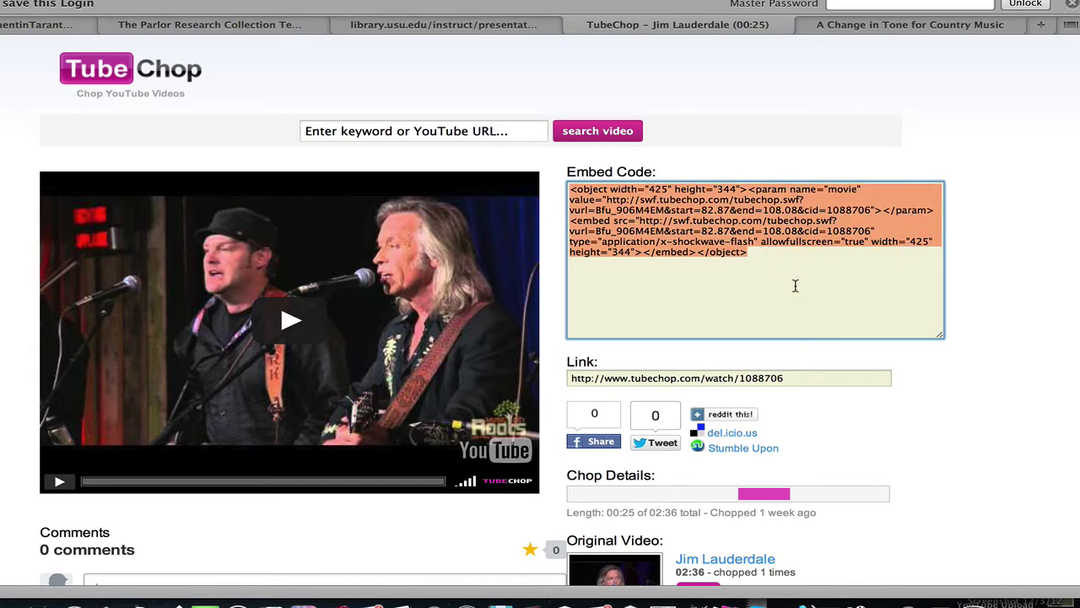
pyautogui.click(652, 221)
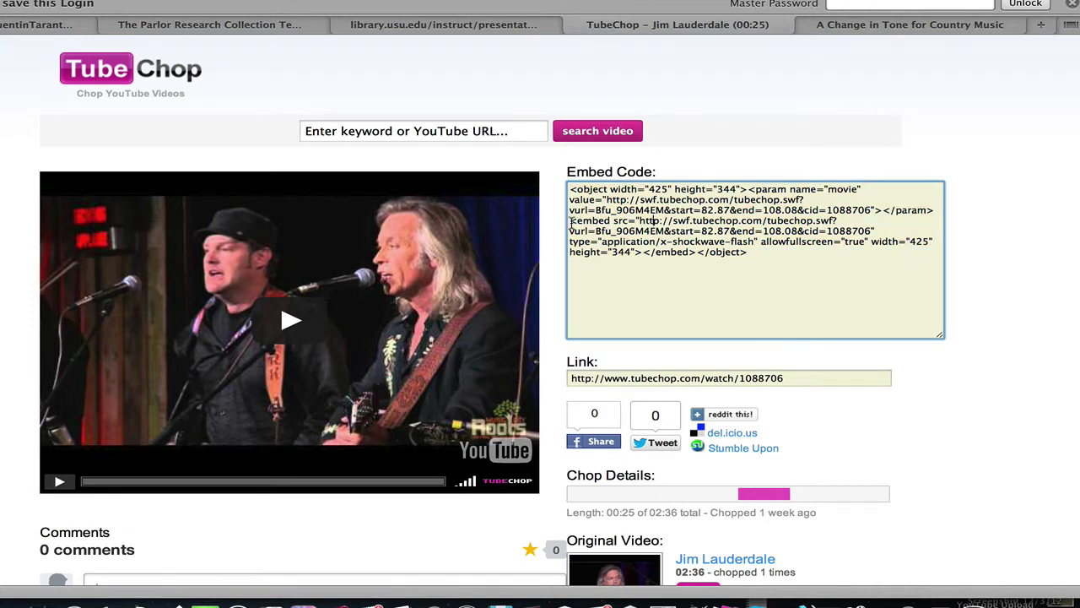
# Select the <embed>…</embed> portion of the TubeChop embed code for copying.
pyautogui.moveTo(571, 221); pyautogui.dragTo(694, 253)
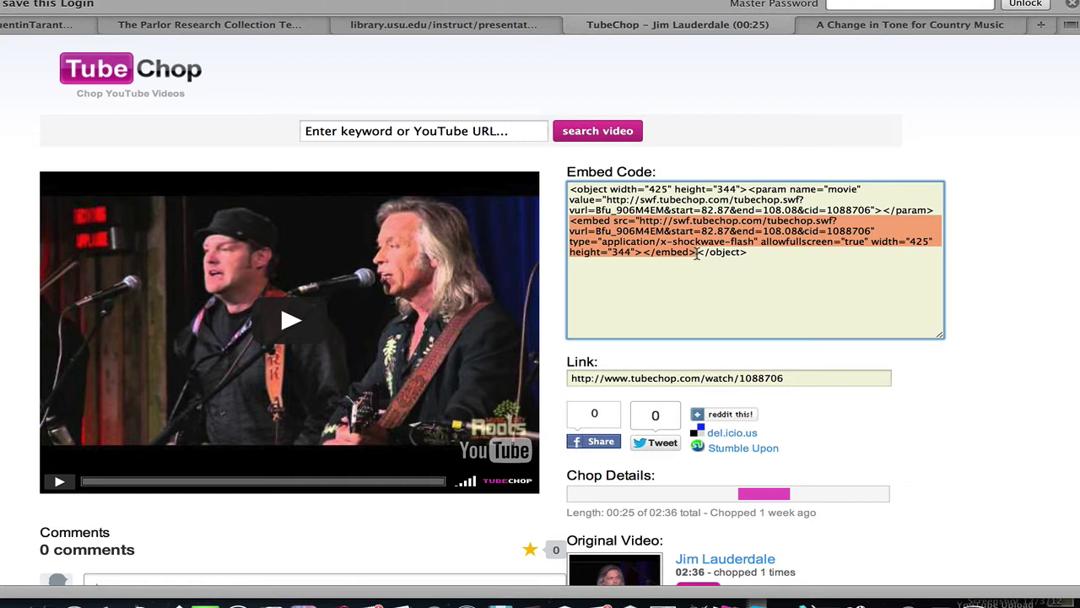
pyautogui.moveTo(697, 252); pyautogui.dragTo(673, 296)
pyautogui.click(674, 297)
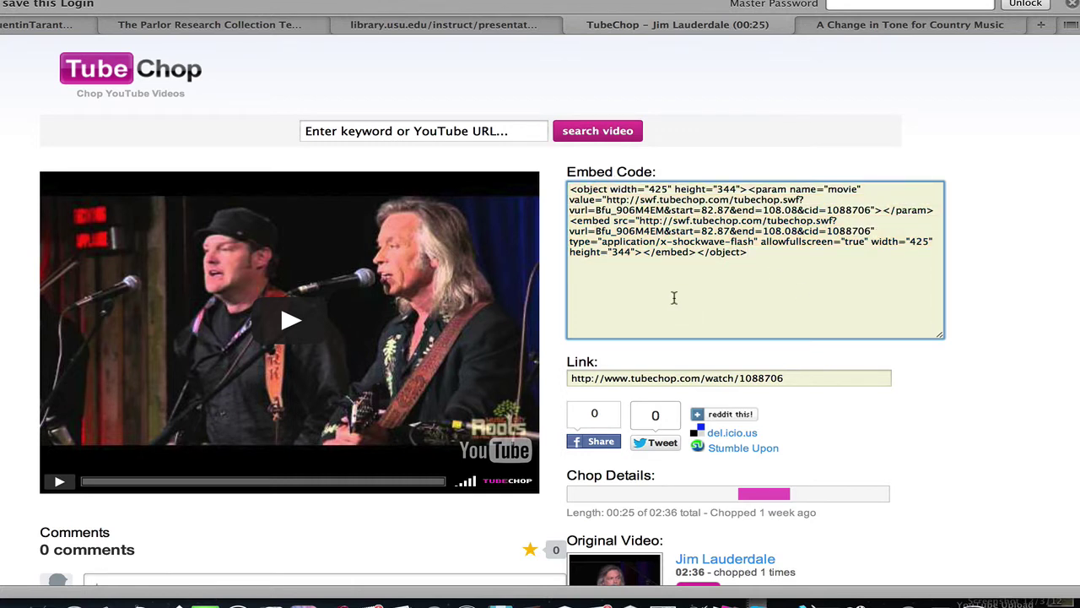
pyautogui.moveTo(568, 220); pyautogui.dragTo(695, 252)
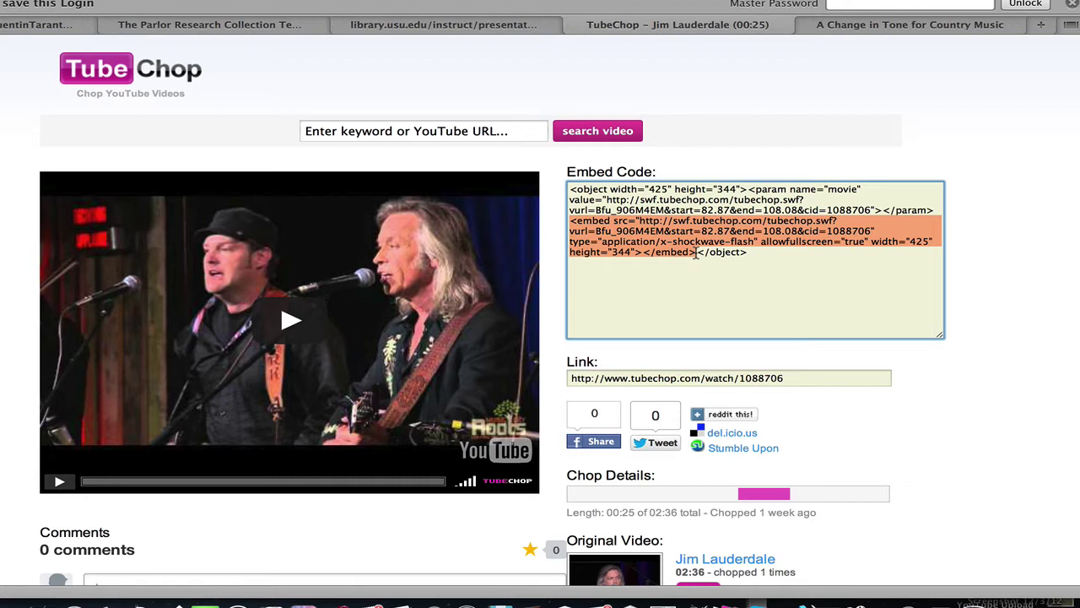
# Return to the 'A Change in Tone for Country Music' article and open it in Edit Post.
pyautogui.click(806, 26)
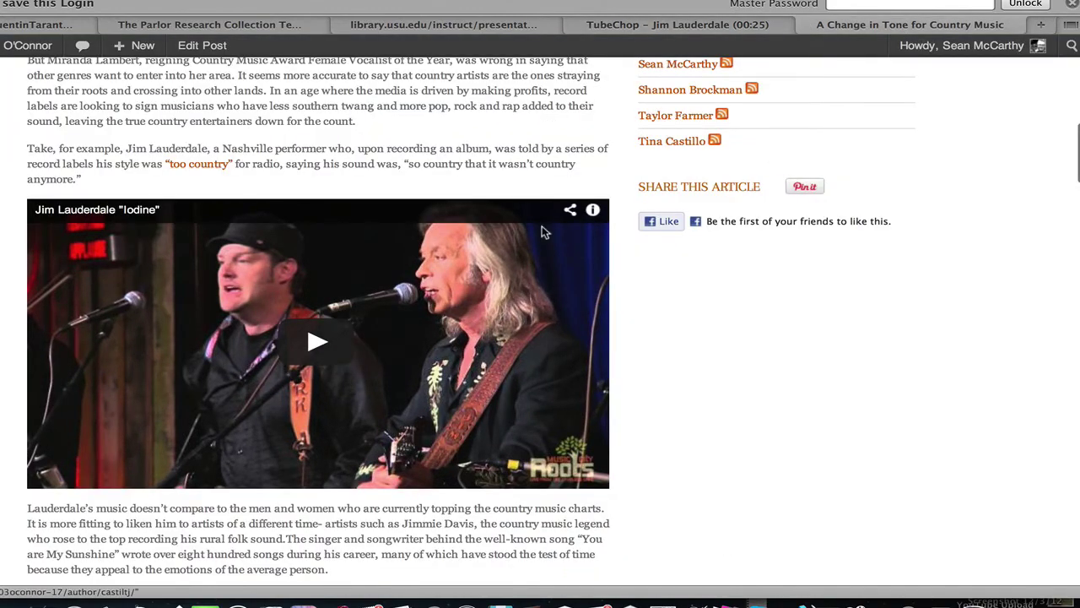
pyautogui.scroll(8, 418, 304)
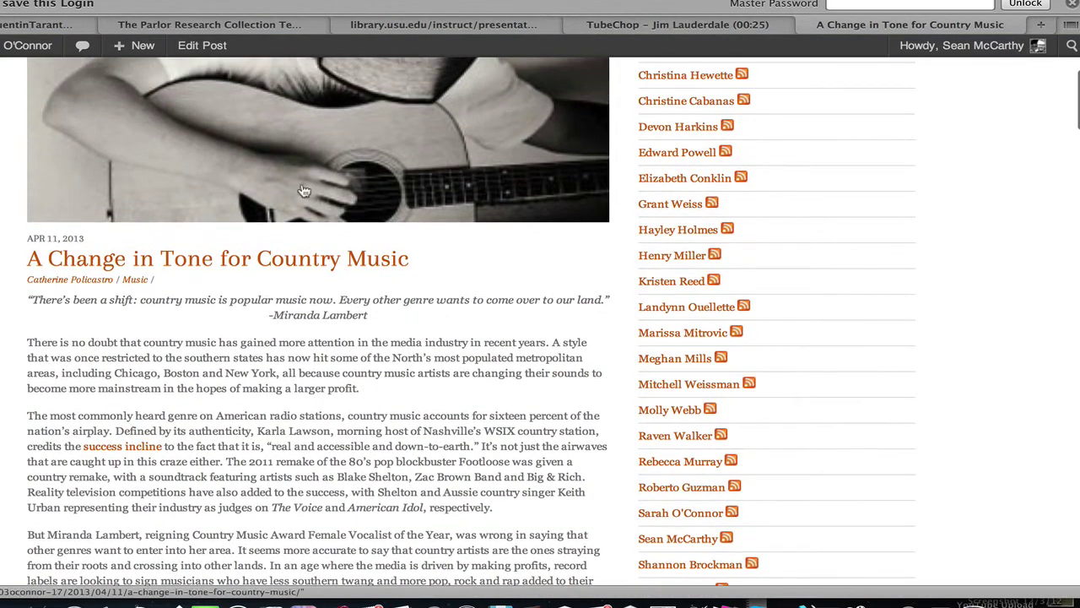
pyautogui.click(202, 47)
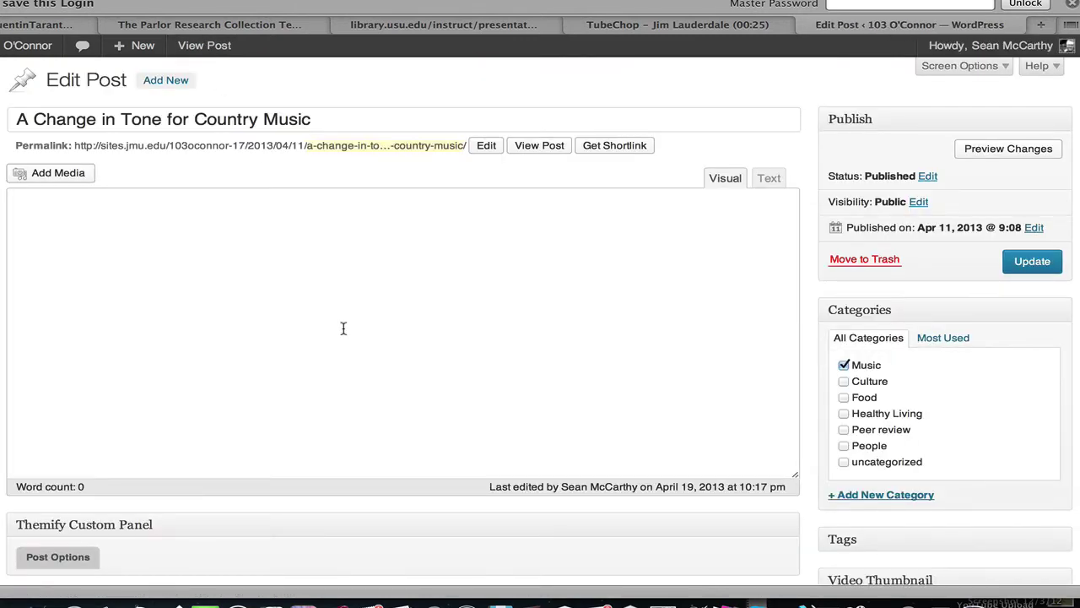
pyautogui.scroll(-2, 344, 328)
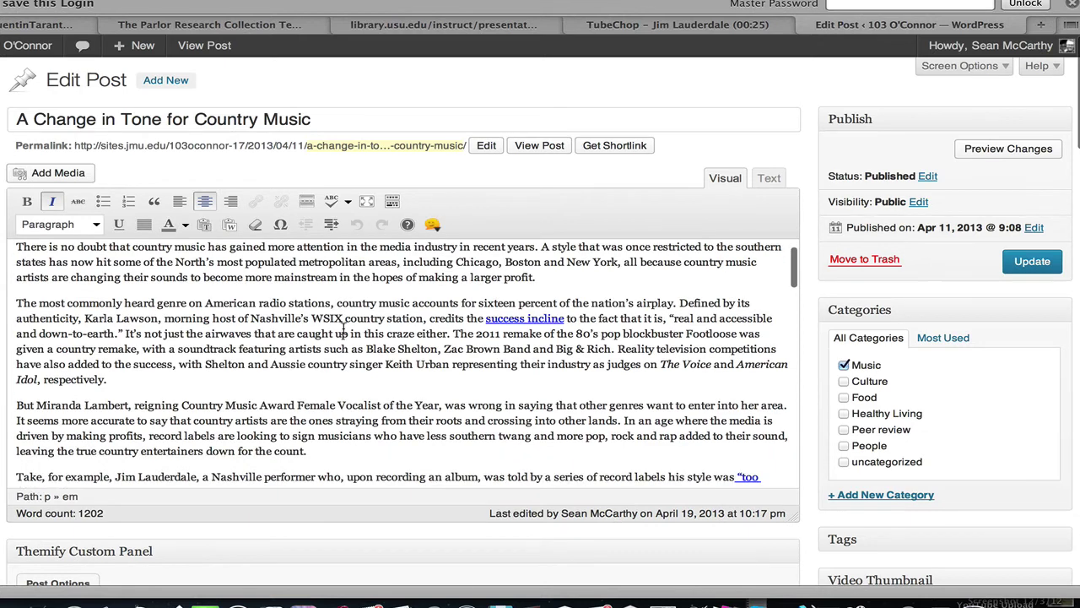
# Switch the editor to Text view and scroll through the post's HTML.
pyautogui.click(769, 178)
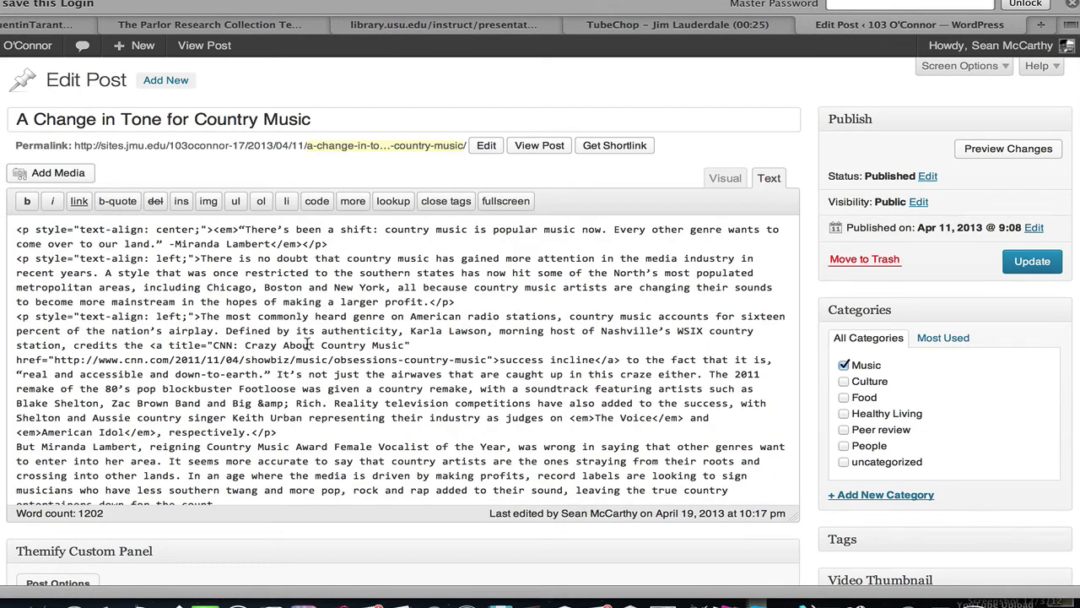
pyautogui.scroll(-1, 308, 345)
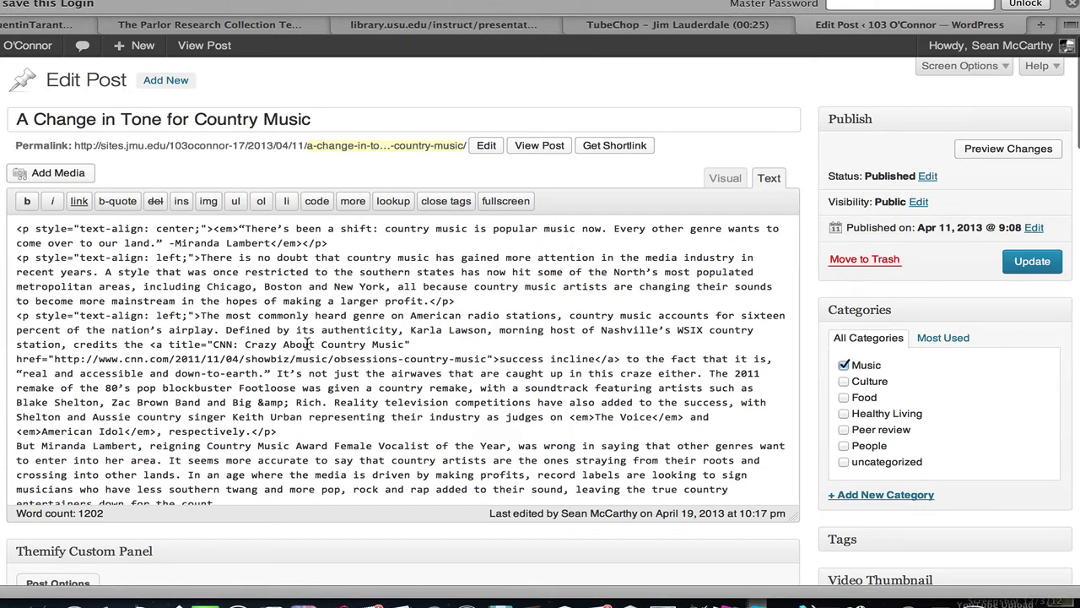
pyautogui.scroll(-2, 308, 344)
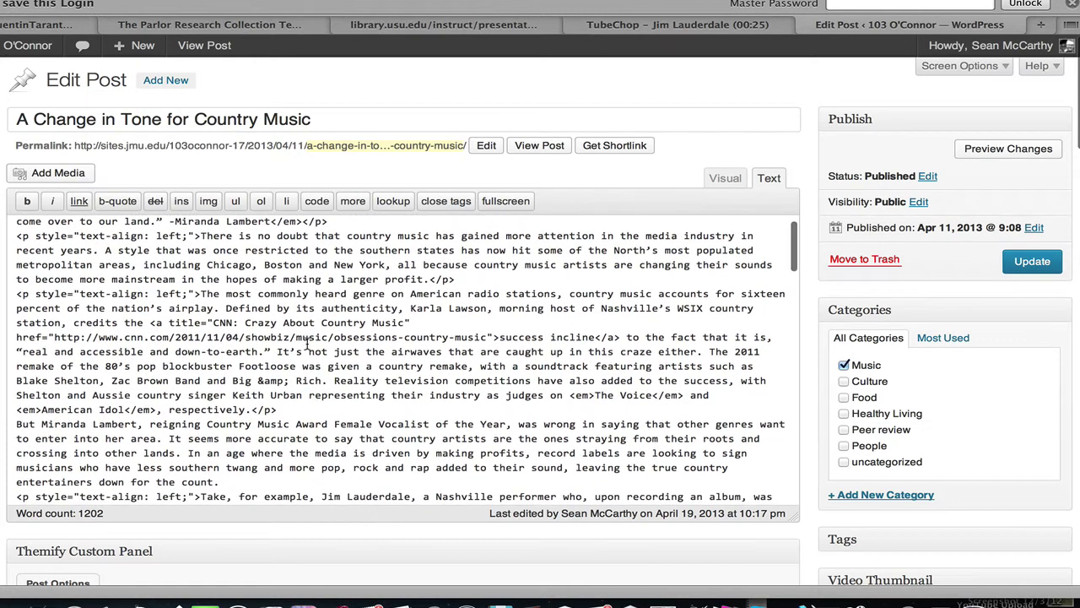
pyautogui.scroll(1, 308, 344)
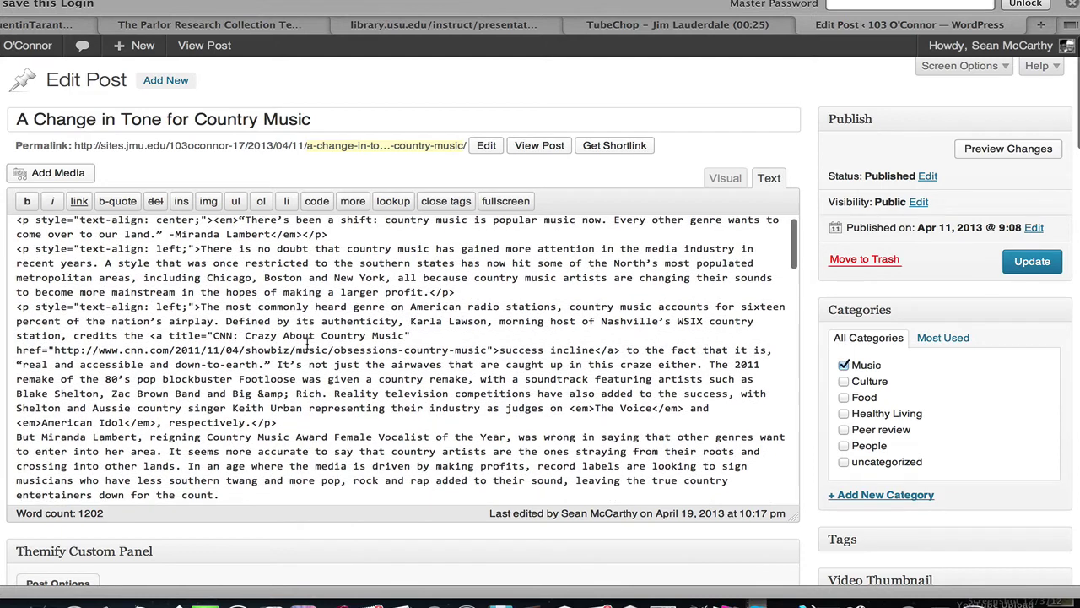
pyautogui.scroll(-1, 308, 345)
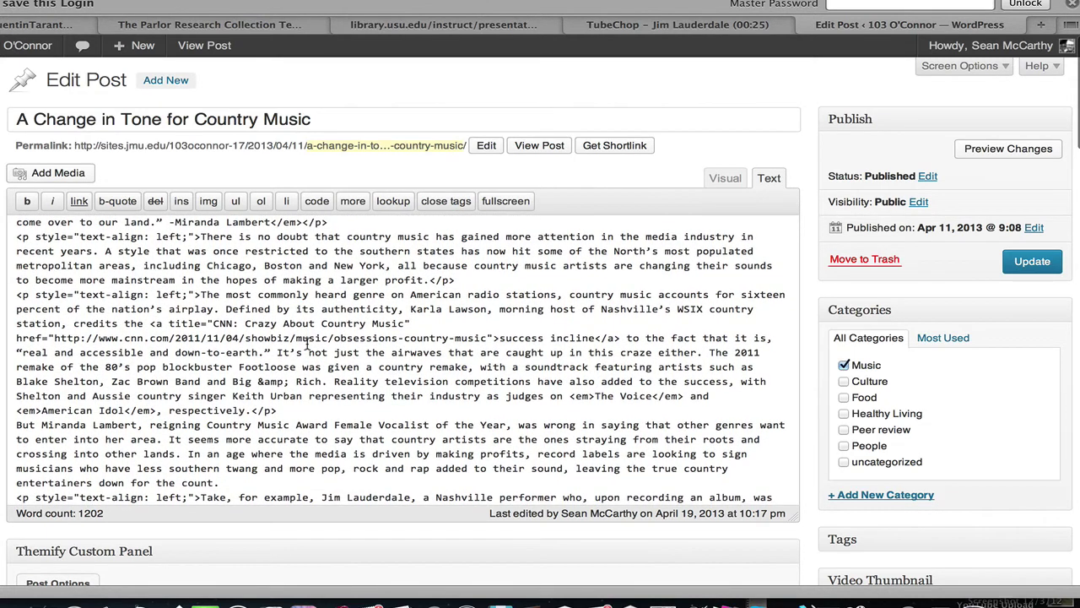
pyautogui.scroll(-2, 308, 344)
pyautogui.scroll(-5, 308, 344)
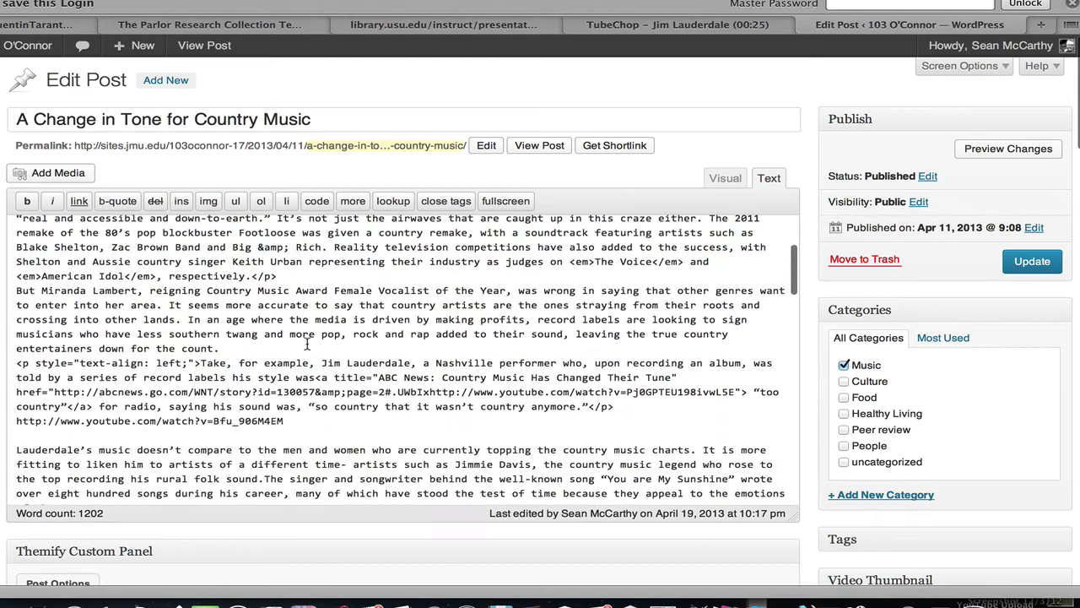
pyautogui.scroll(5, 308, 344)
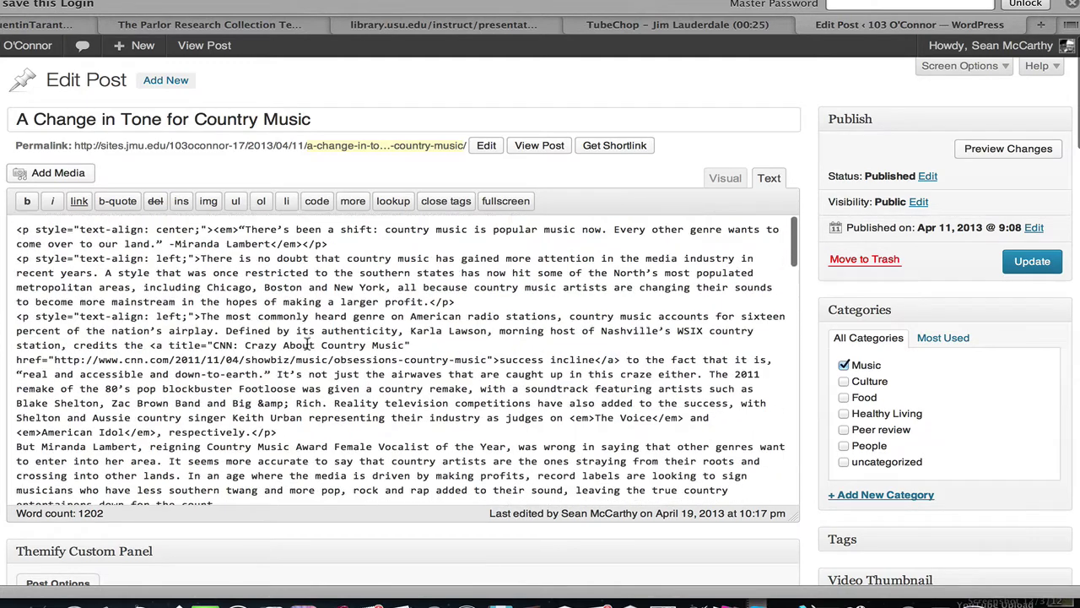
# Compare against the Visual view, then return the editor to raw HTML Text view.
pyautogui.click(731, 178)
pyautogui.scroll(1, 535, 268)
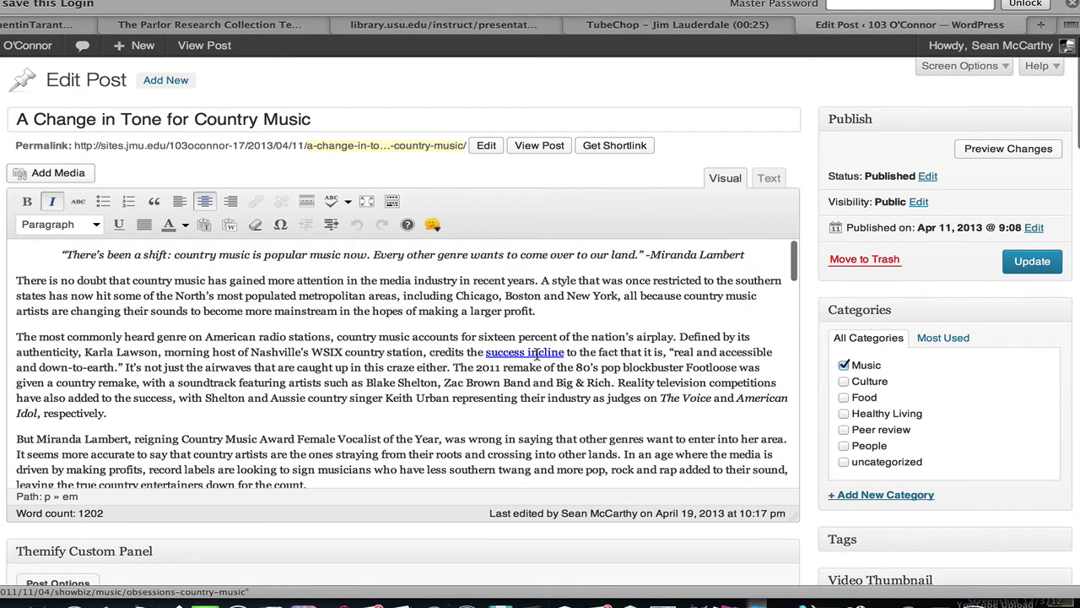
pyautogui.scroll(-5, 537, 354)
pyautogui.scroll(4, 535, 352)
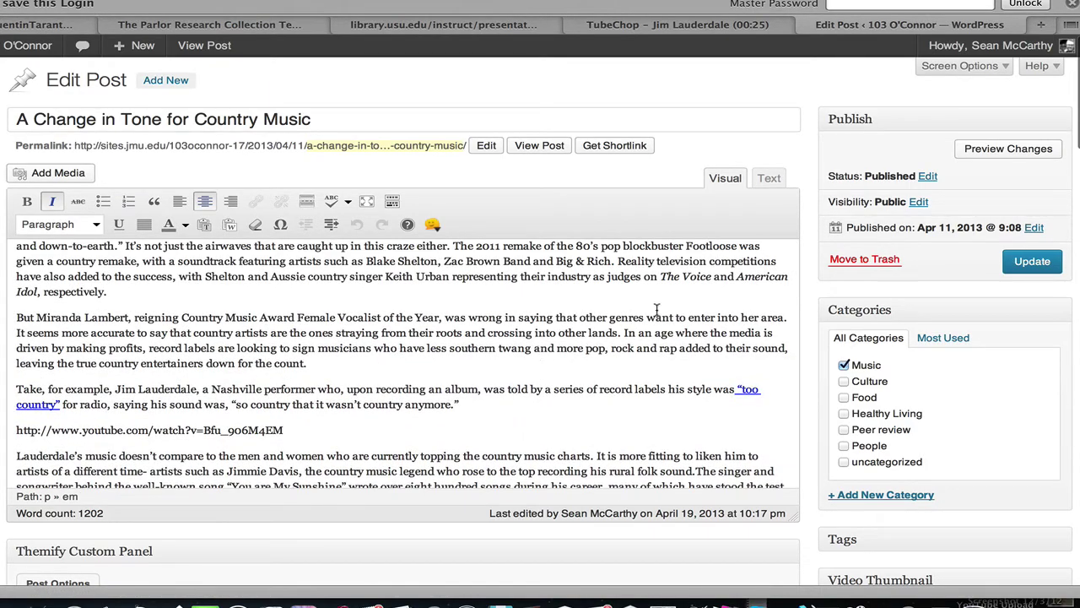
pyautogui.click(769, 176)
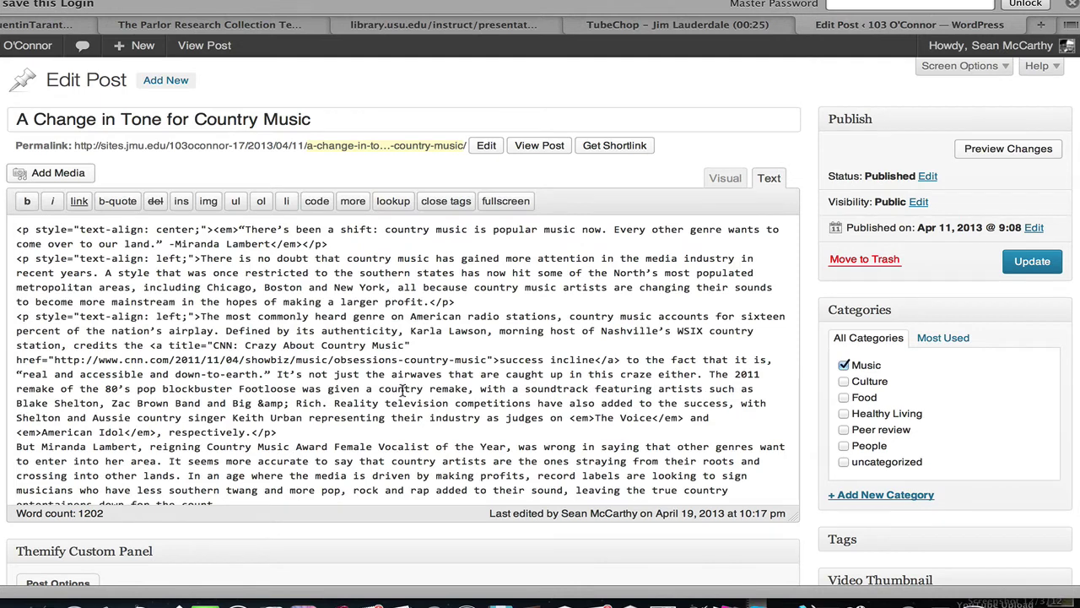
# Find 'anymore' and paste the TubeChop embed code on a new line after that paragraph.
pyautogui.press('super+f')
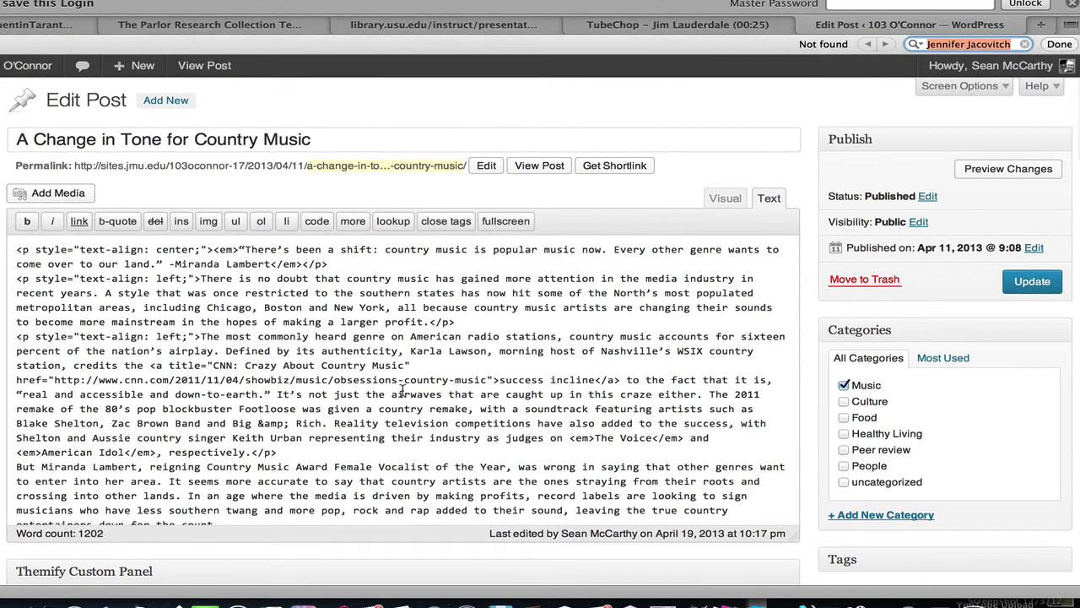
pyautogui.write('anymore')
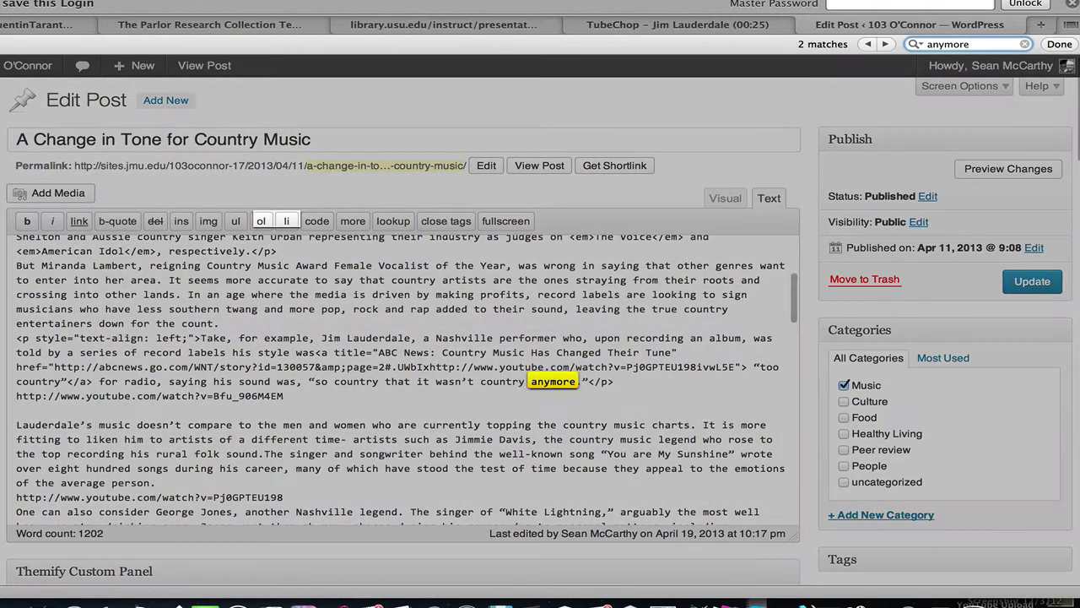
pyautogui.click(626, 384)
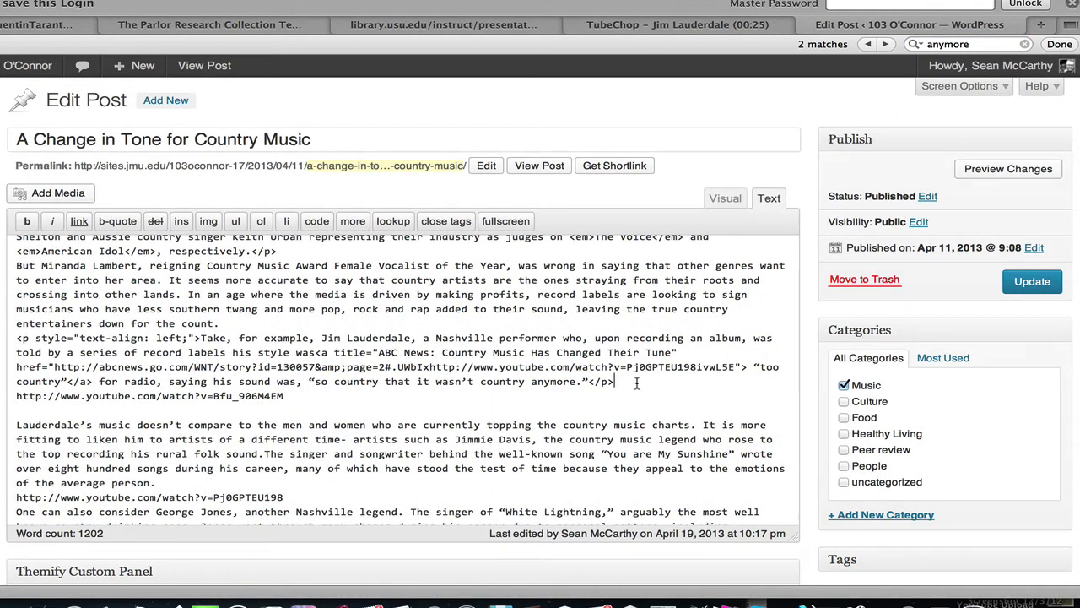
pyautogui.press('Return')
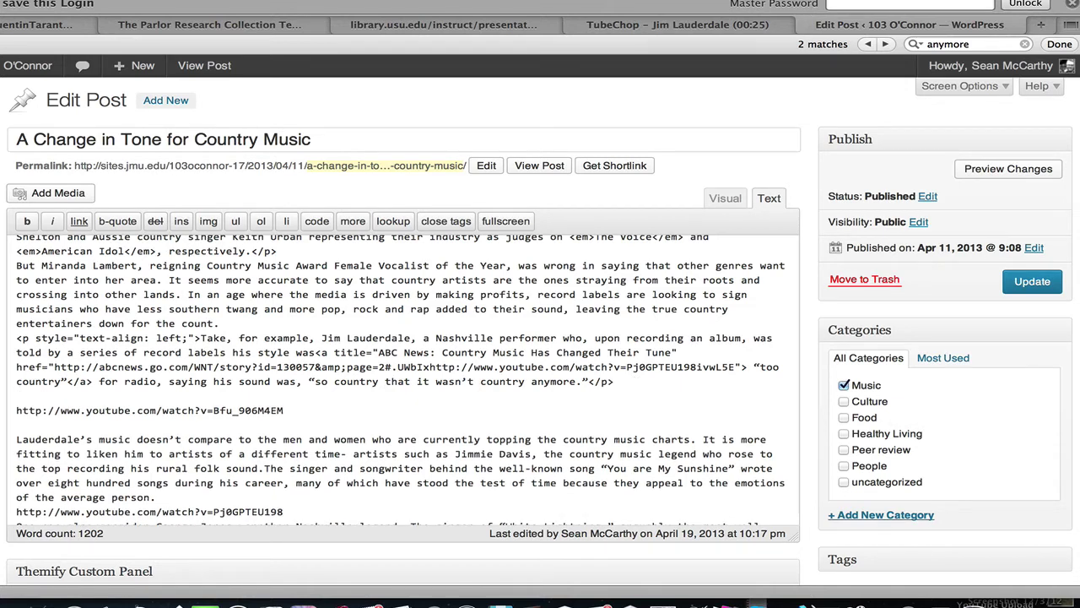
pyautogui.write('<embed src="http://swf.tubechop.com/tubechop.swf?vurl=Bfu_906M4EM&start=82.87&end=108.08&cid=1088706" type="application/x-shockwave-flash" allowfullscreen="true" width="425" height="344"></embed>')
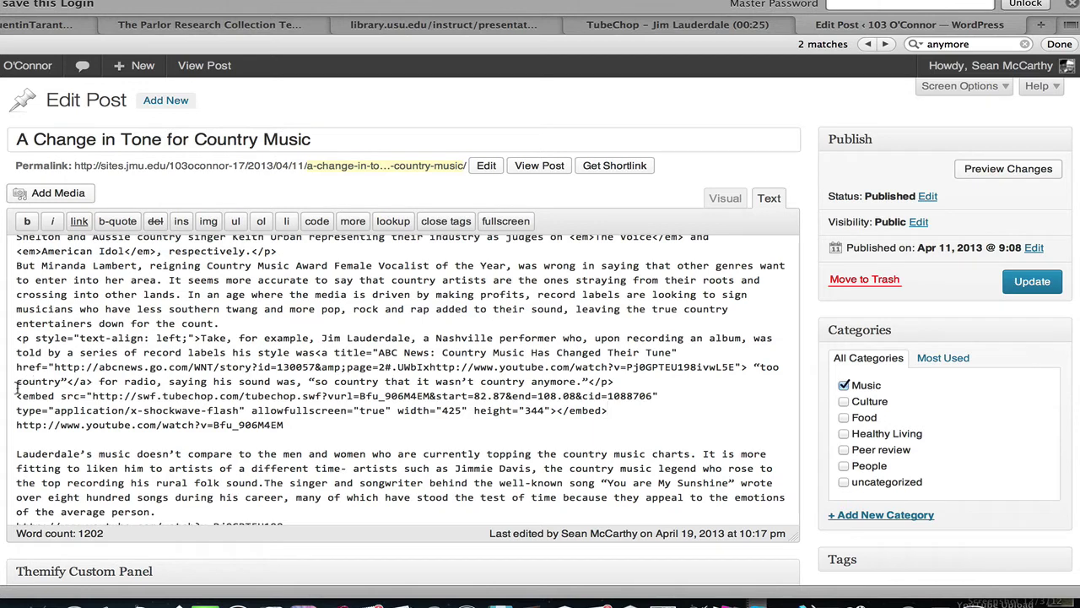
pyautogui.moveTo(16, 395); pyautogui.dragTo(386, 400)
pyautogui.moveTo(445, 403); pyautogui.dragTo(613, 414)
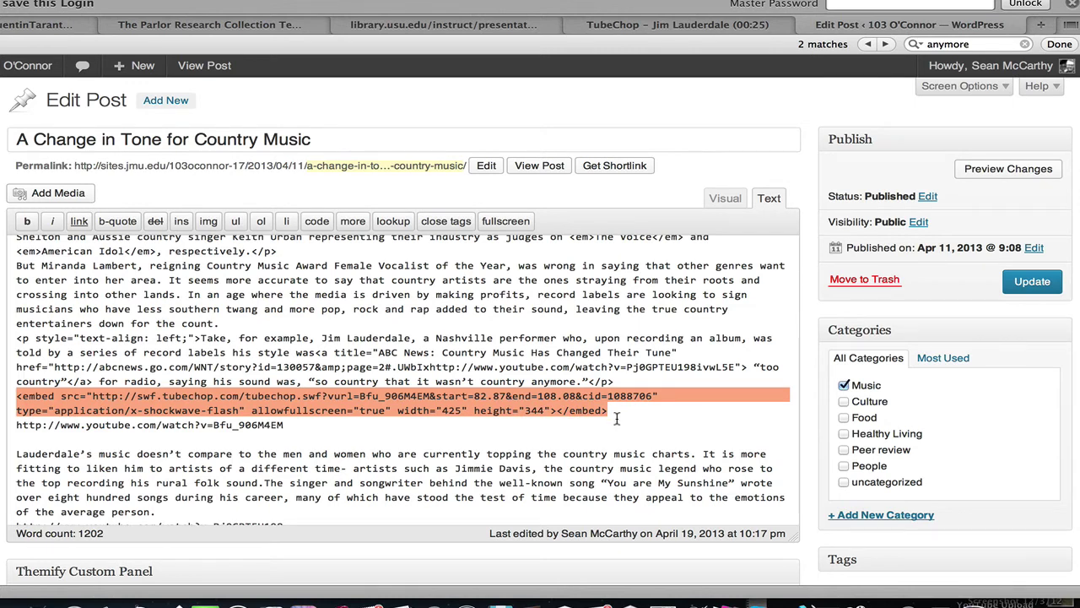
# Check the updated live post, scrolling to the TubeChop clip above the full YouTube video.
pyautogui.click(620, 419)
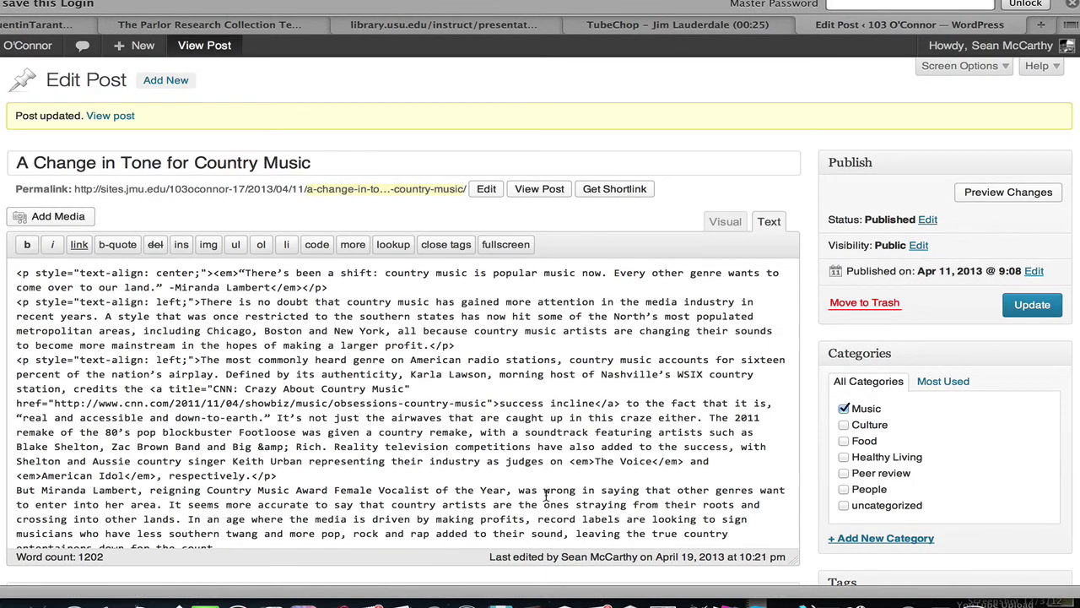
pyautogui.scroll(-8, 545, 494)
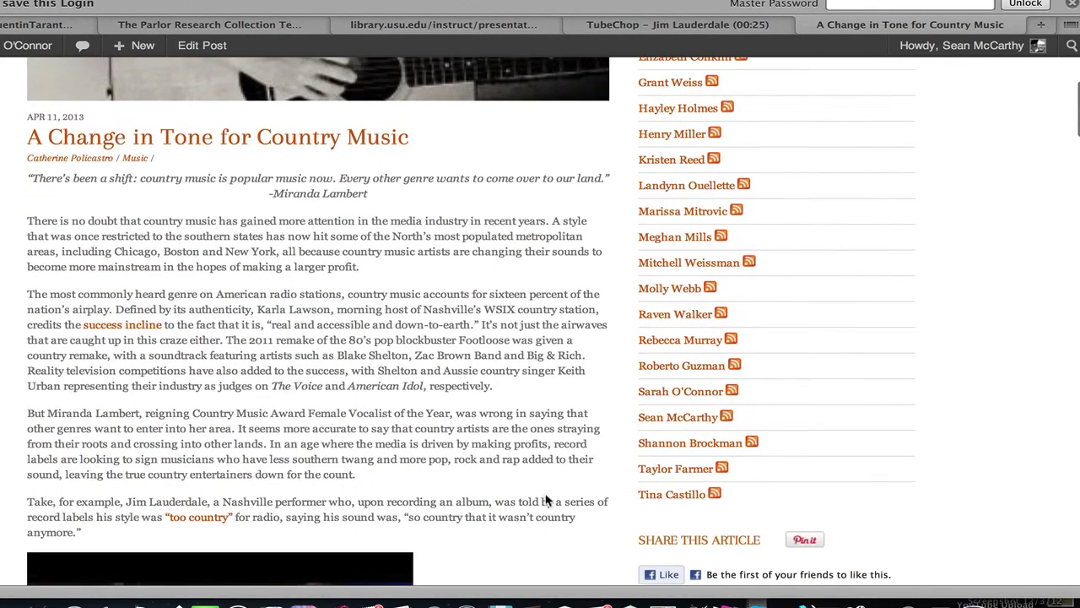
pyautogui.scroll(-10, 545, 500)
pyautogui.scroll(-3, 545, 498)
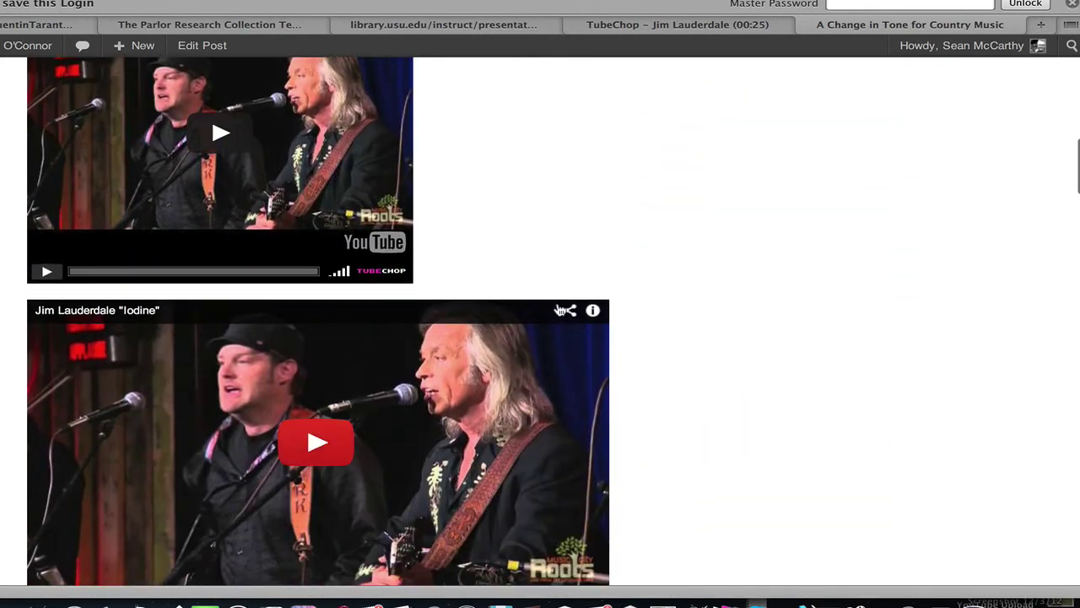
pyautogui.scroll(4, 449, 244)
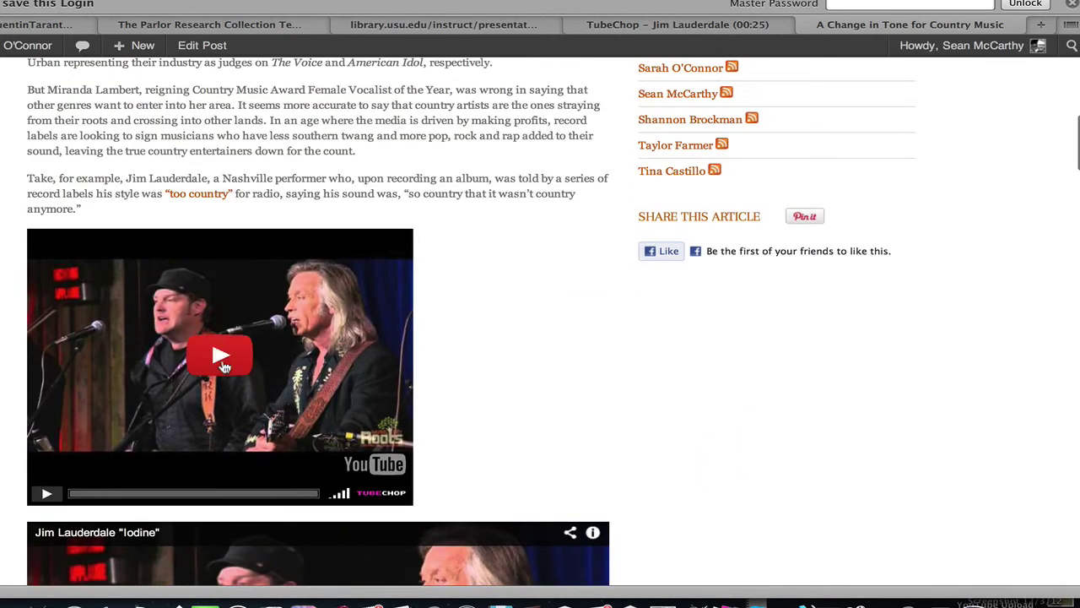